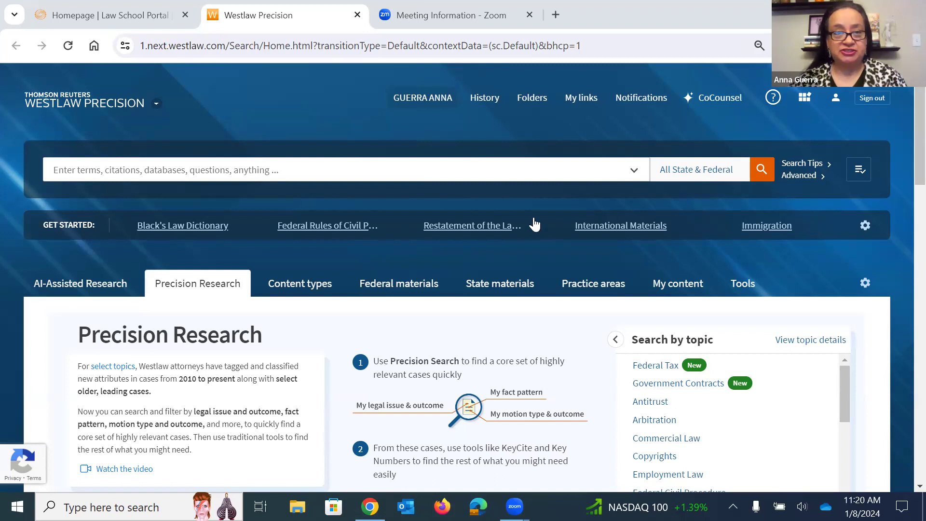
# Launch Drafting Assistant from the Thomson Reuters product list and choose to ignore the screen resolution warning.
pyautogui.click(154, 107)
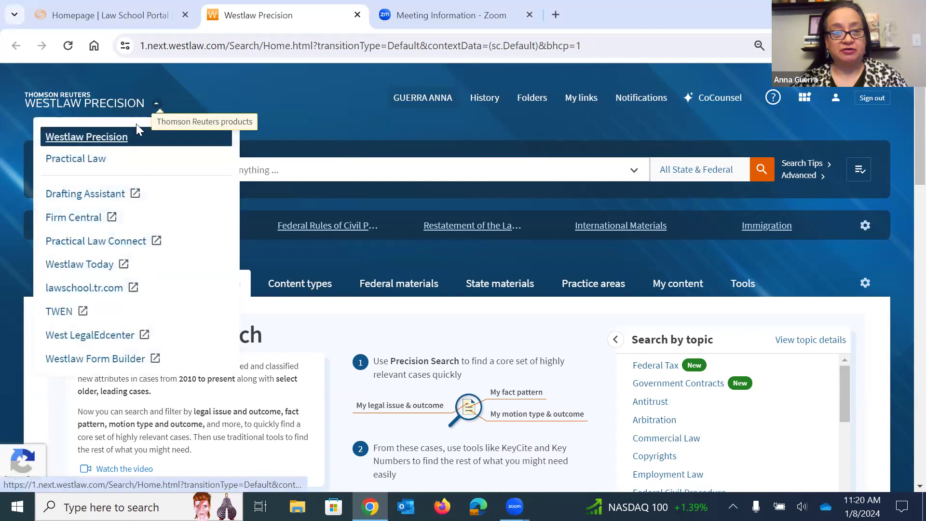
pyautogui.click(99, 198)
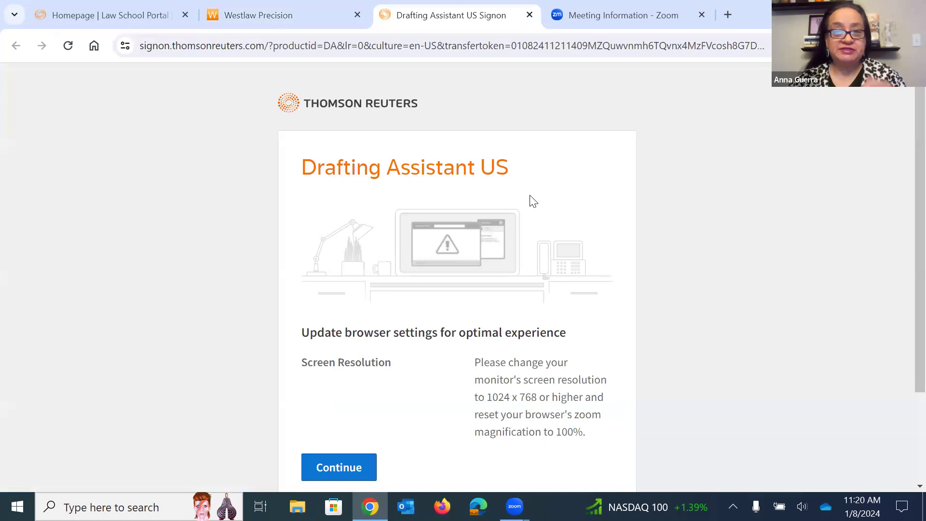
pyautogui.scroll(-2, 533, 201)
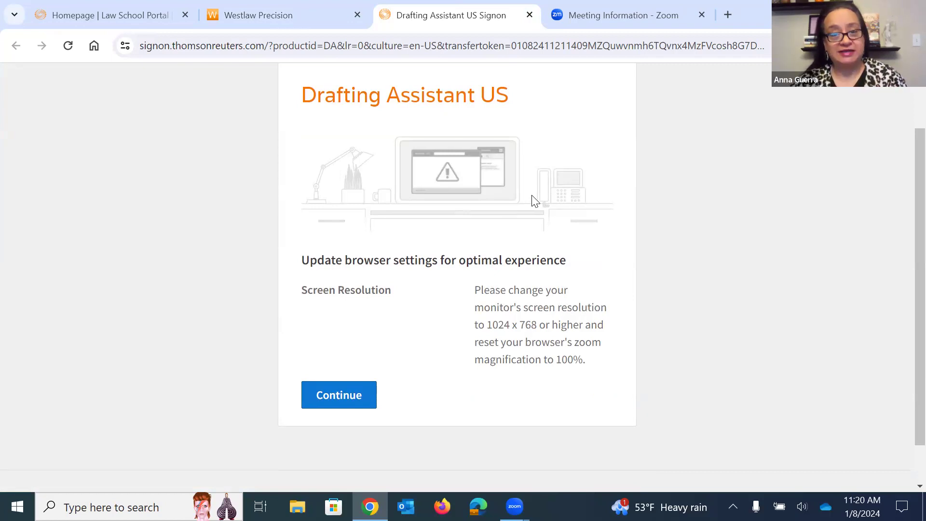
pyautogui.click(346, 398)
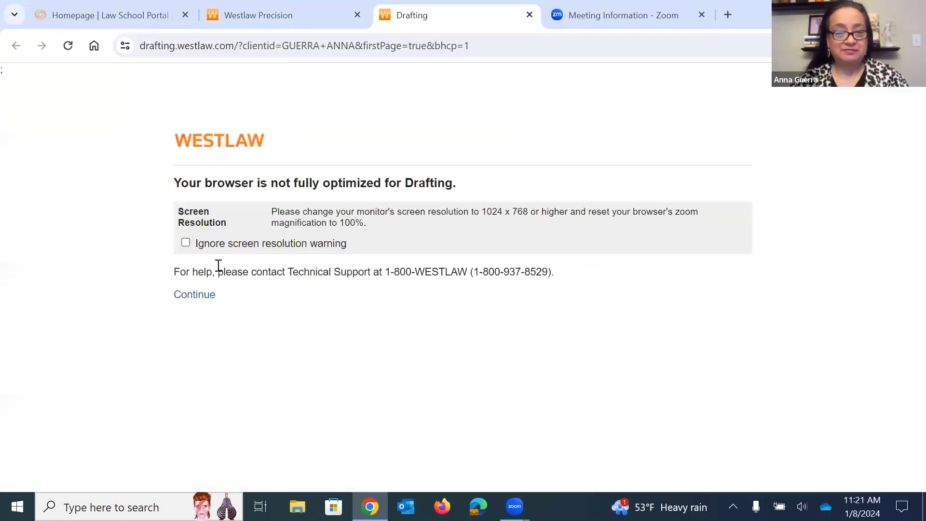
pyautogui.click(186, 243)
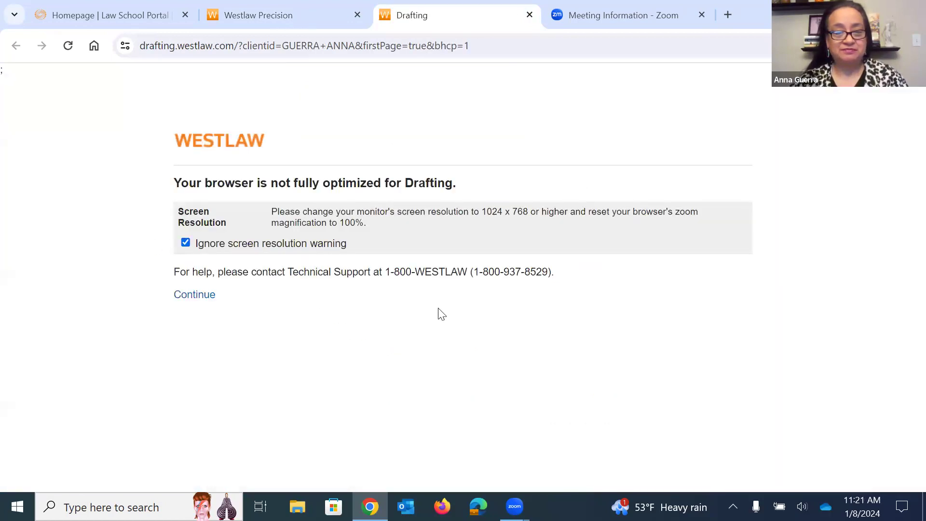
# Enter Drafting Assistant and upload Sample Brief.doc from the Desktop.
pyautogui.click(201, 295)
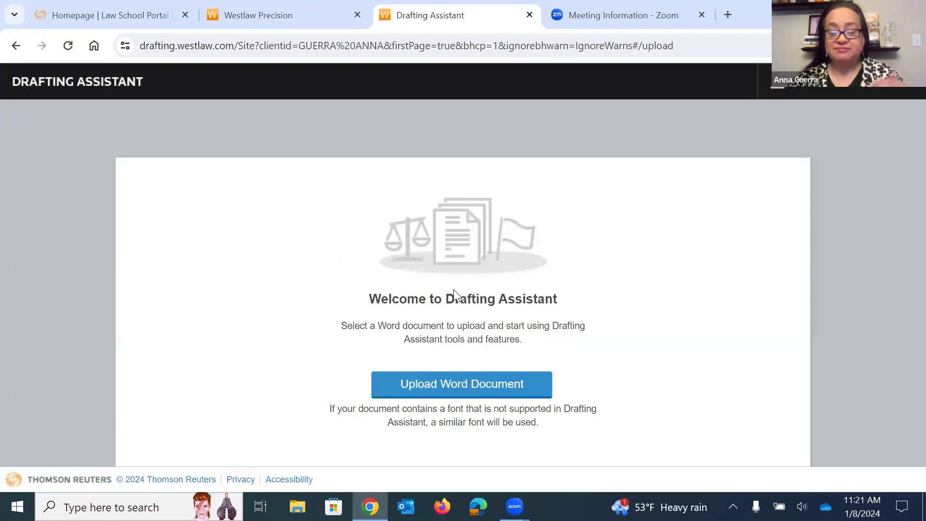
pyautogui.click(433, 382)
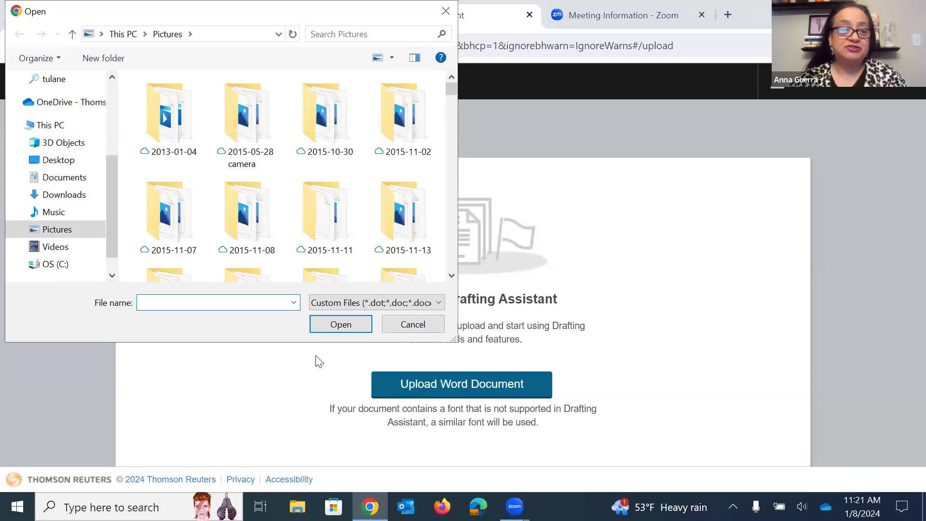
pyautogui.click(61, 163)
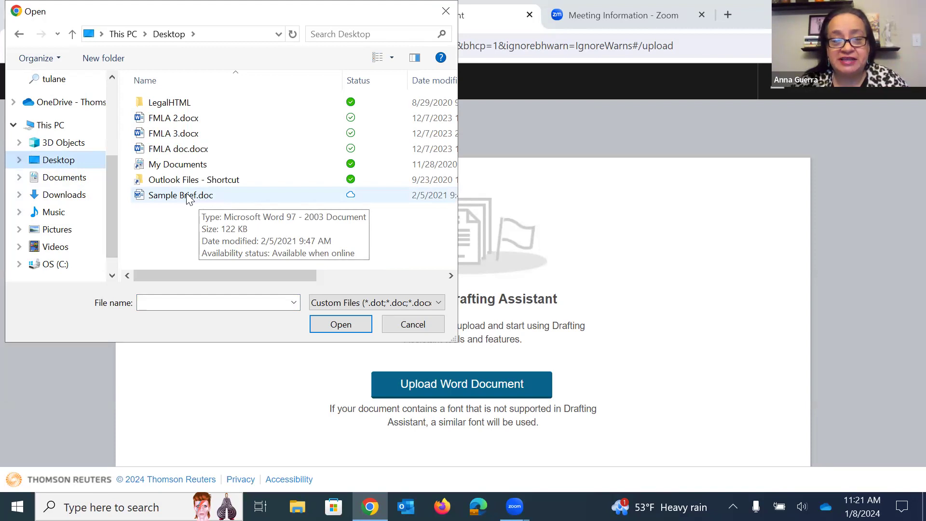
pyautogui.click(187, 197)
pyautogui.click(340, 326)
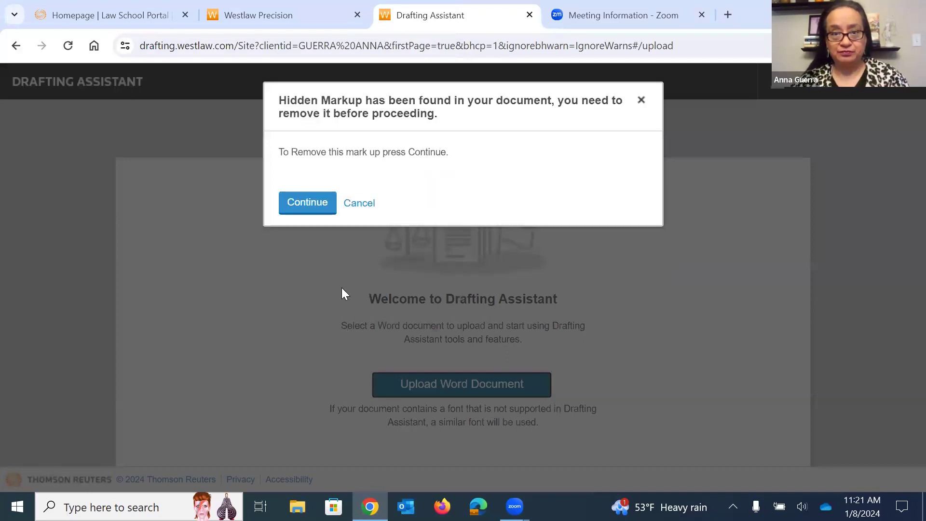
# Remove the brief's hidden markup and bring up the TOA Builder.
pyautogui.click(307, 209)
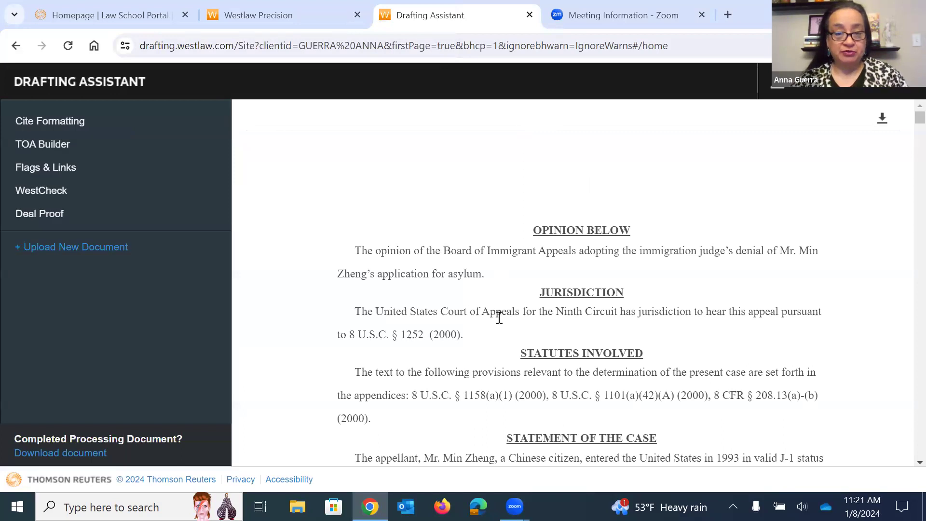
pyautogui.click(104, 143)
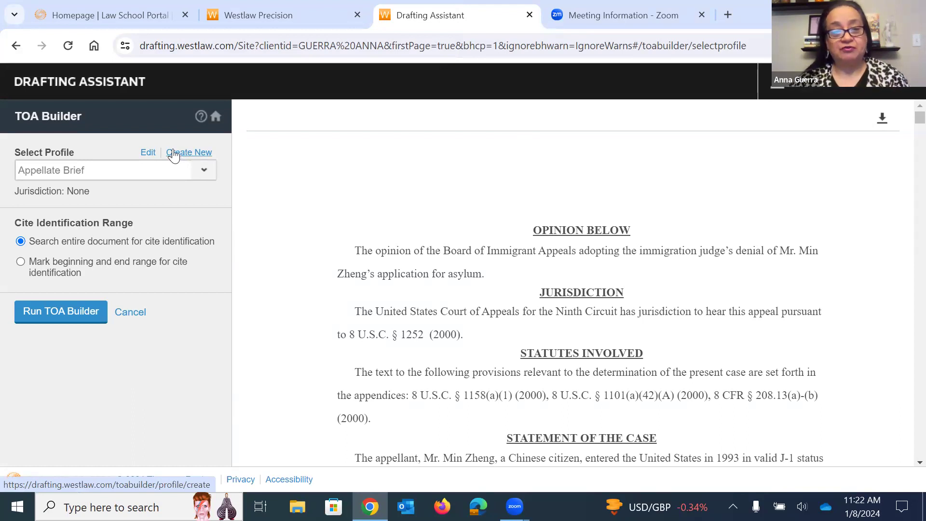
# Start a new TOA profile and check its Jurisdiction list, leaving it at None.
pyautogui.click(175, 154)
pyautogui.click(113, 173)
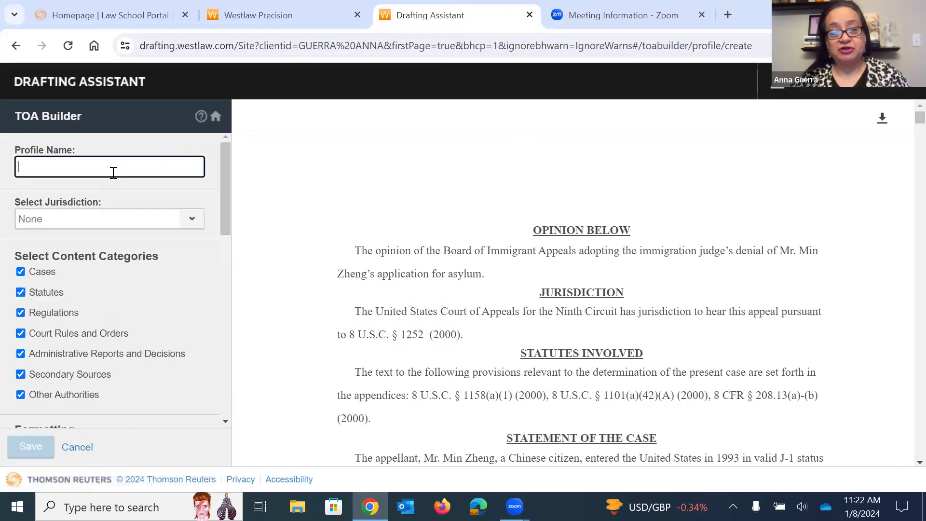
pyautogui.click(188, 220)
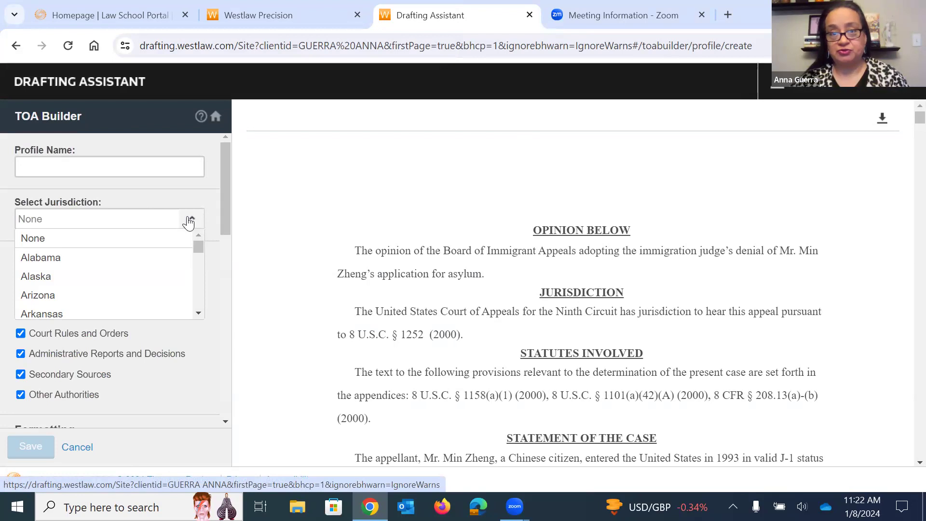
pyautogui.click(177, 196)
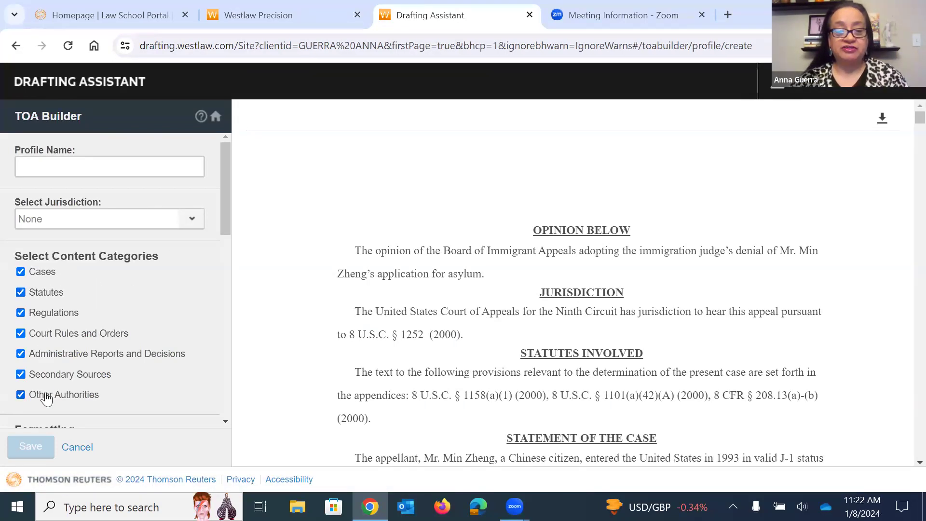
# Review the Tab Leader and TOA Spacing options, keeping the dotted leader and None jurisdiction.
pyautogui.scroll(-1, 46, 396)
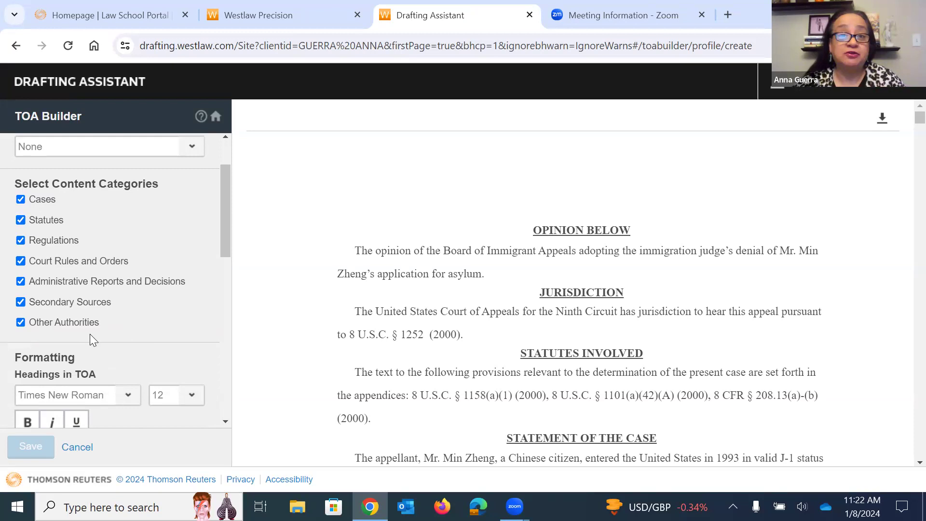
pyautogui.scroll(-1, 90, 334)
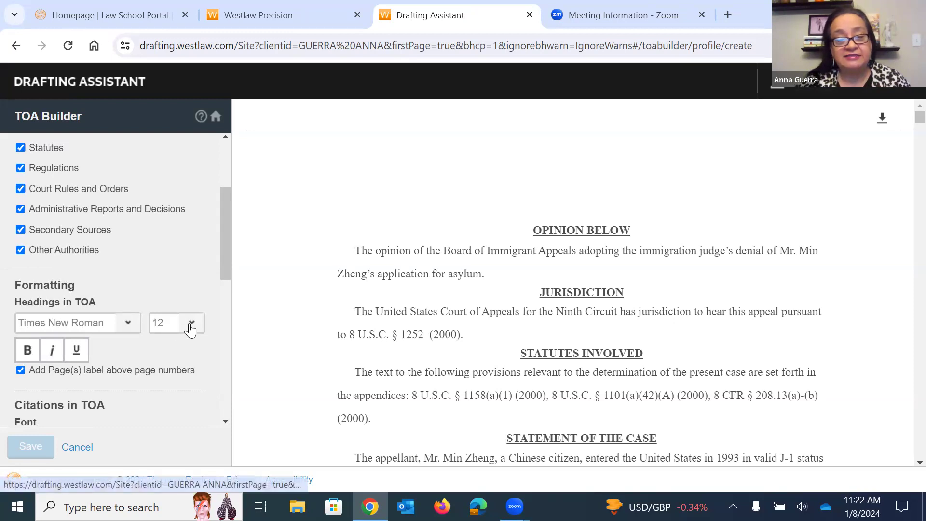
pyautogui.scroll(-3, 156, 337)
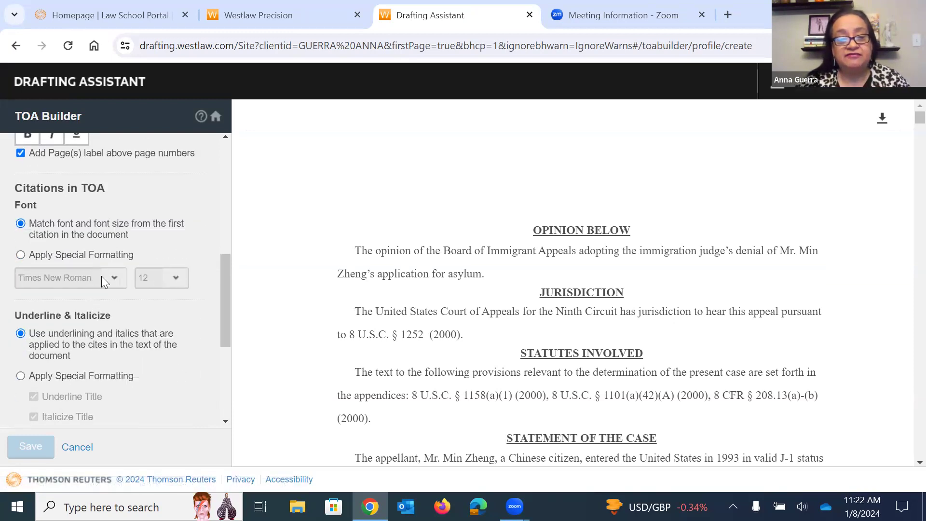
pyautogui.scroll(-3, 130, 309)
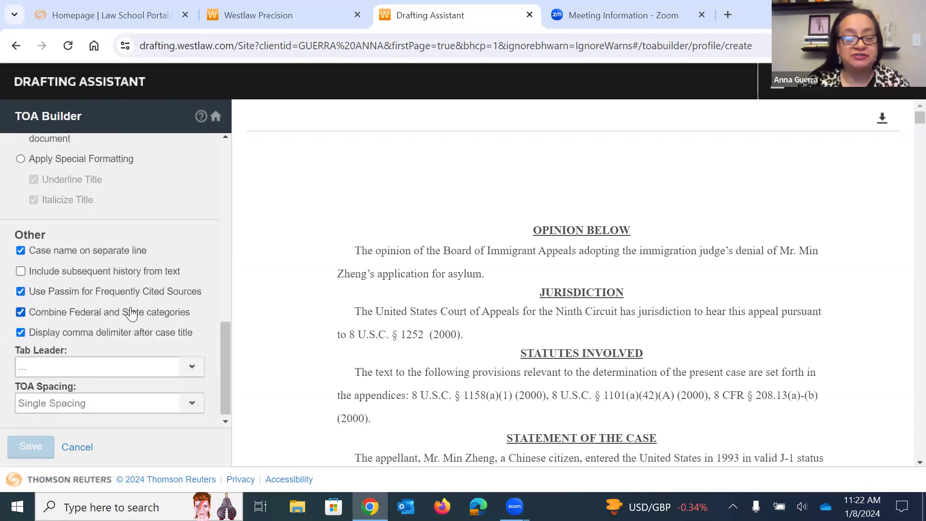
pyautogui.click(131, 363)
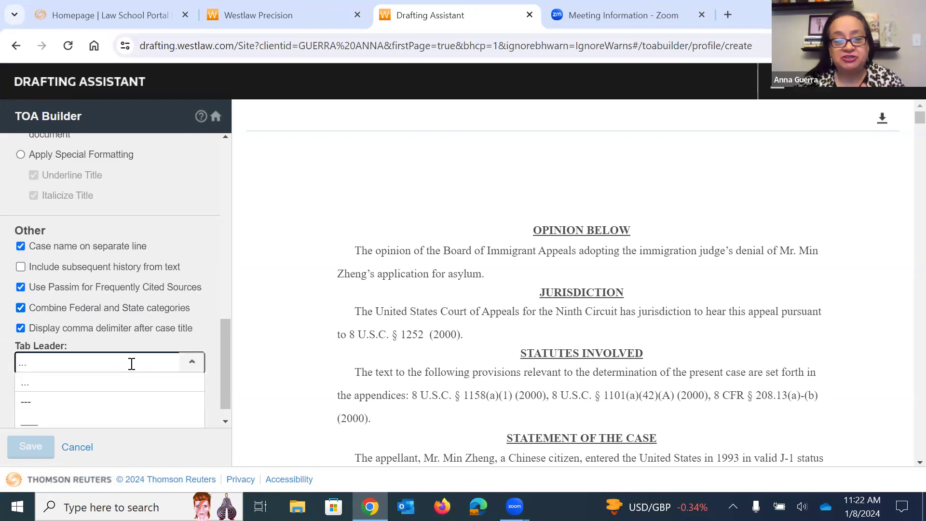
pyautogui.click(218, 341)
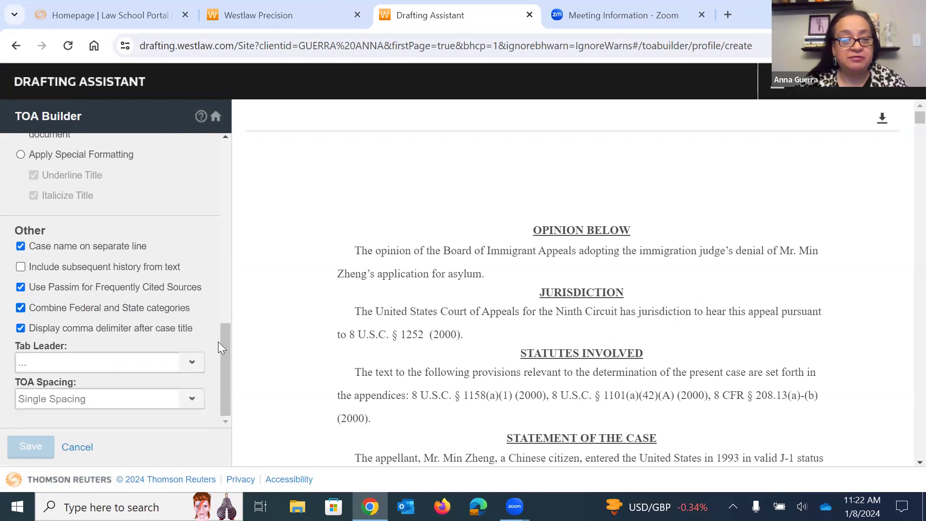
pyautogui.click(198, 400)
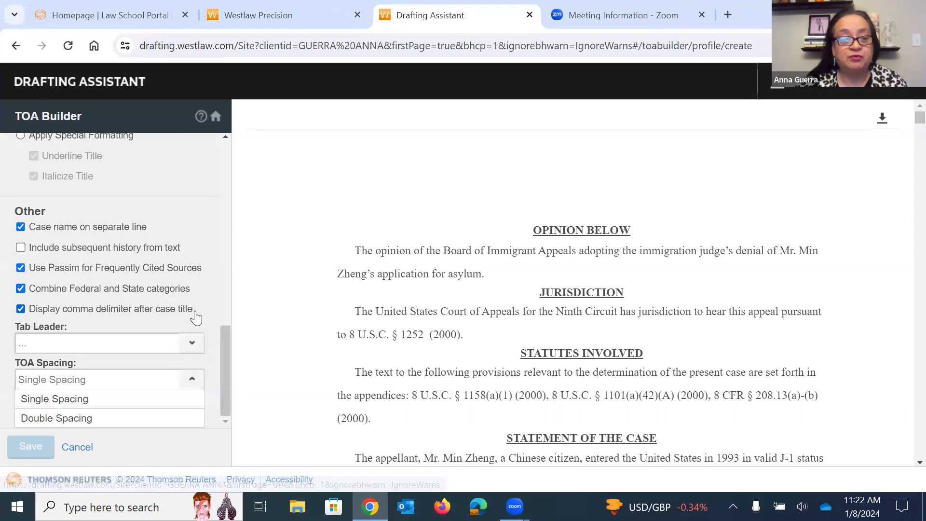
pyautogui.scroll(10, 193, 317)
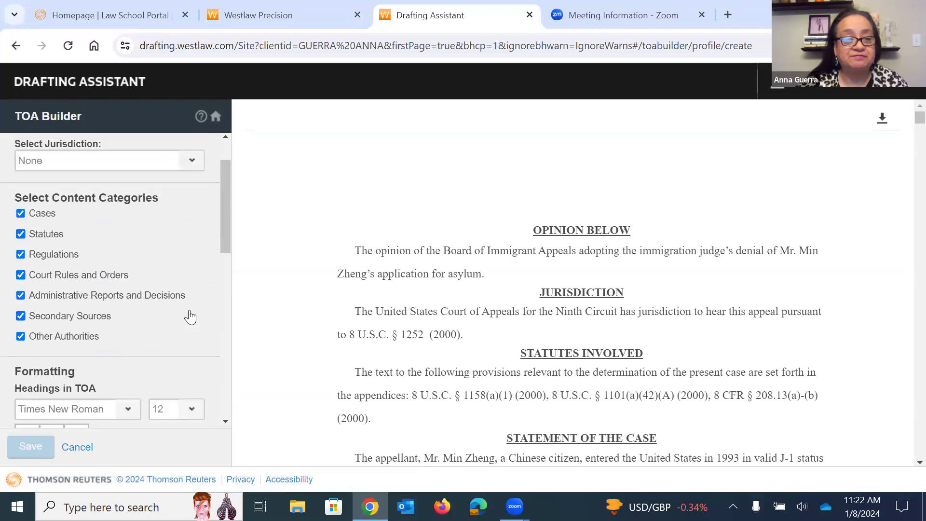
pyautogui.scroll(2, 191, 317)
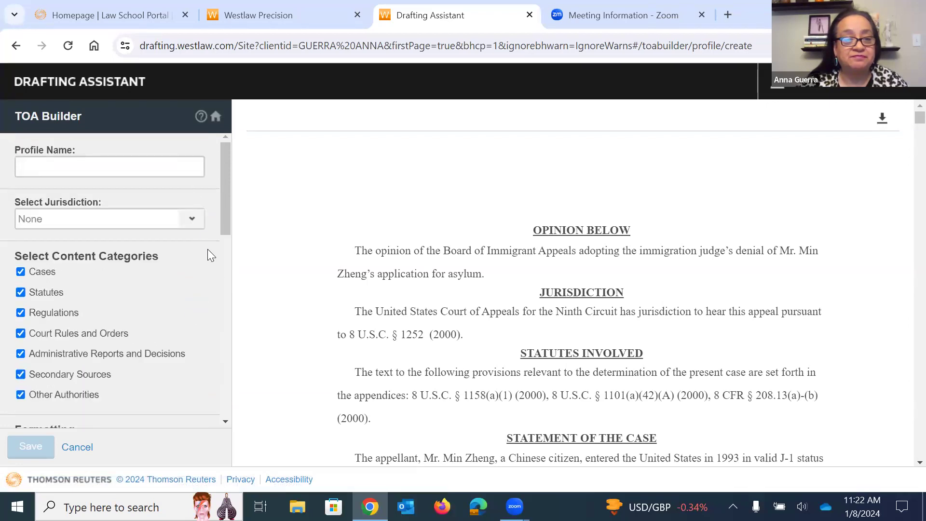
pyautogui.click(195, 220)
pyautogui.click(192, 186)
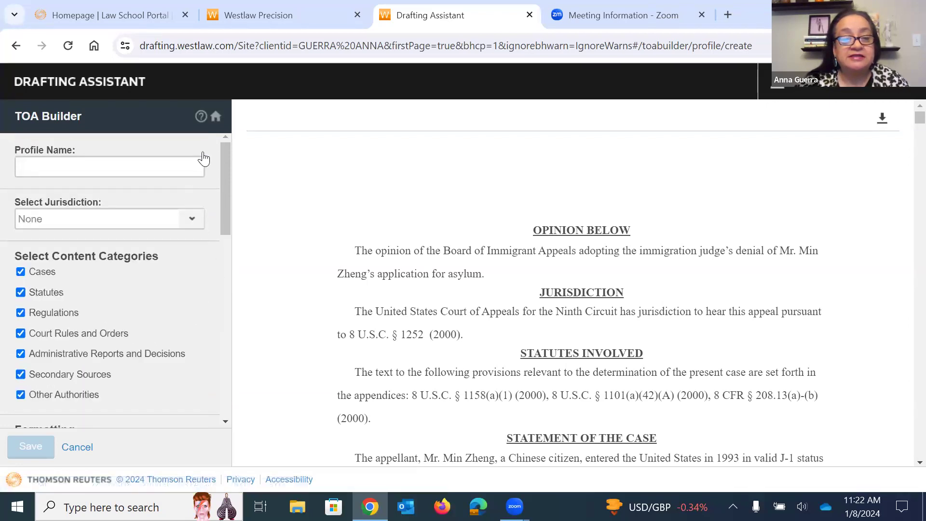
# Run the TOA Builder on the entire document with the Appellate Brief profile.
pyautogui.click(217, 118)
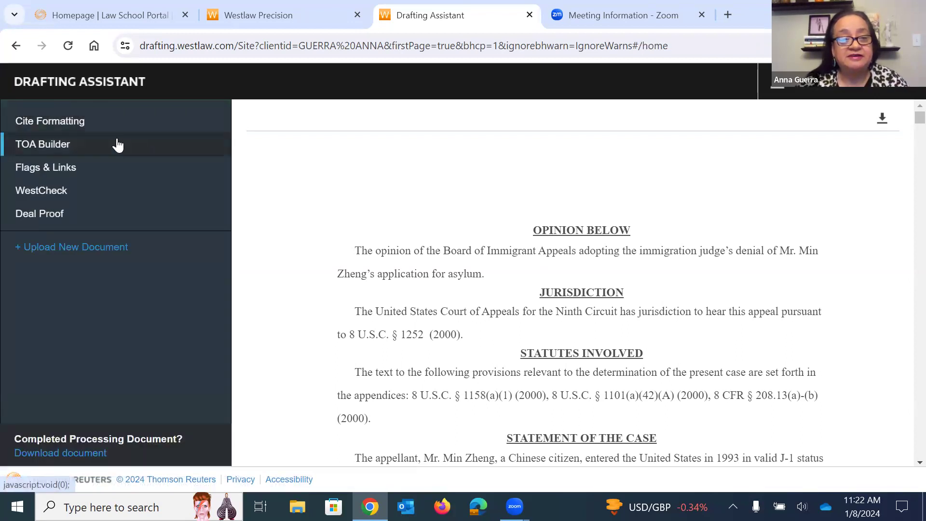
pyautogui.click(117, 144)
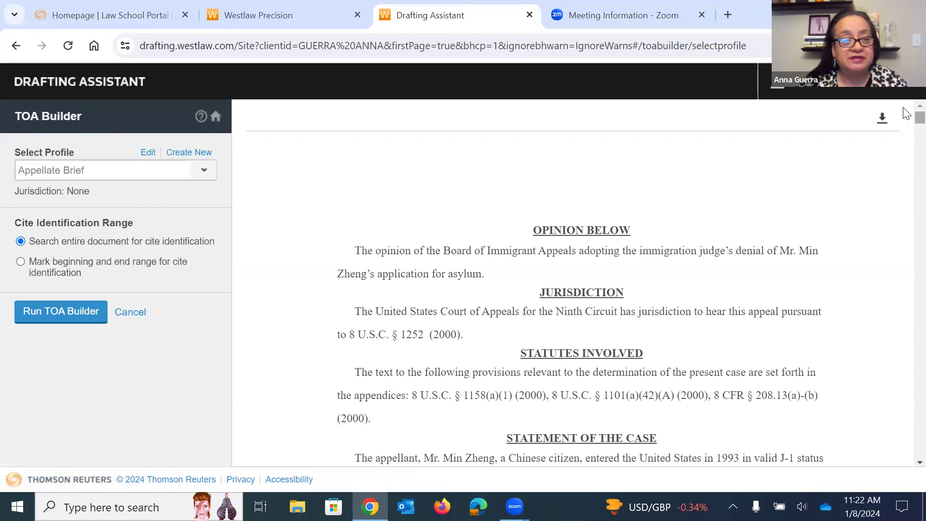
pyautogui.click(72, 311)
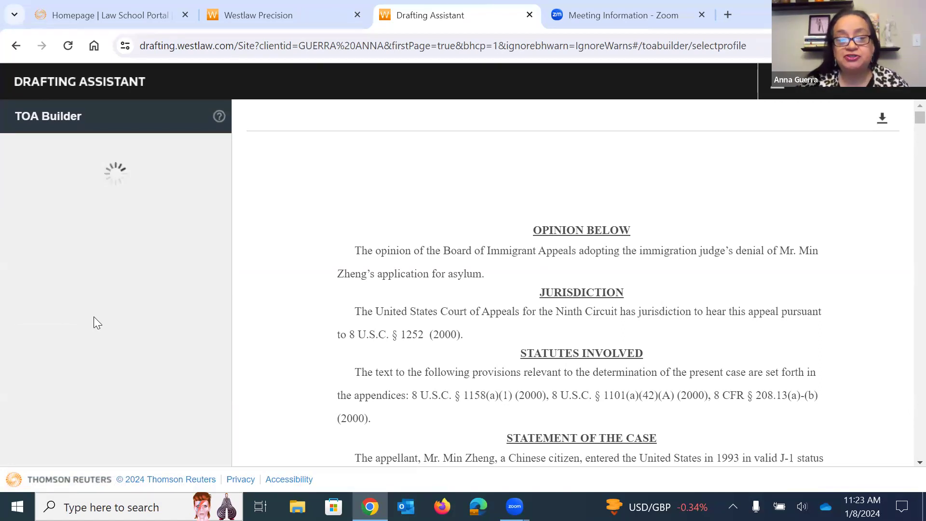
# Generate the Table of Authorities and place it at the top INSERT TOA position.
pyautogui.click(93, 317)
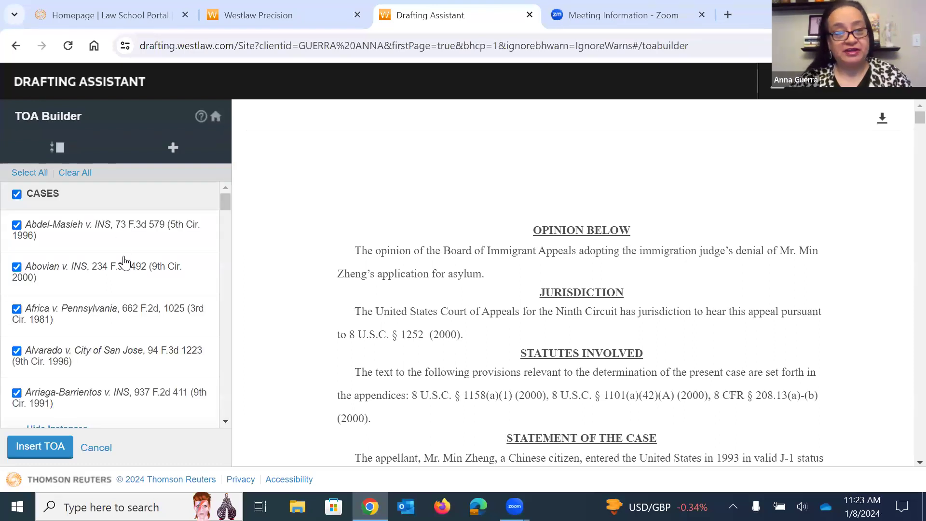
pyautogui.click(30, 448)
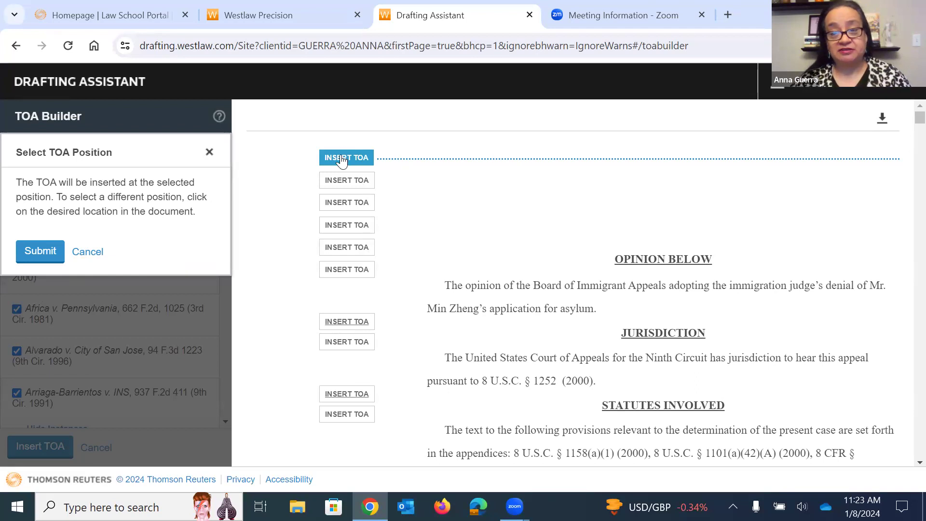
pyautogui.click(37, 250)
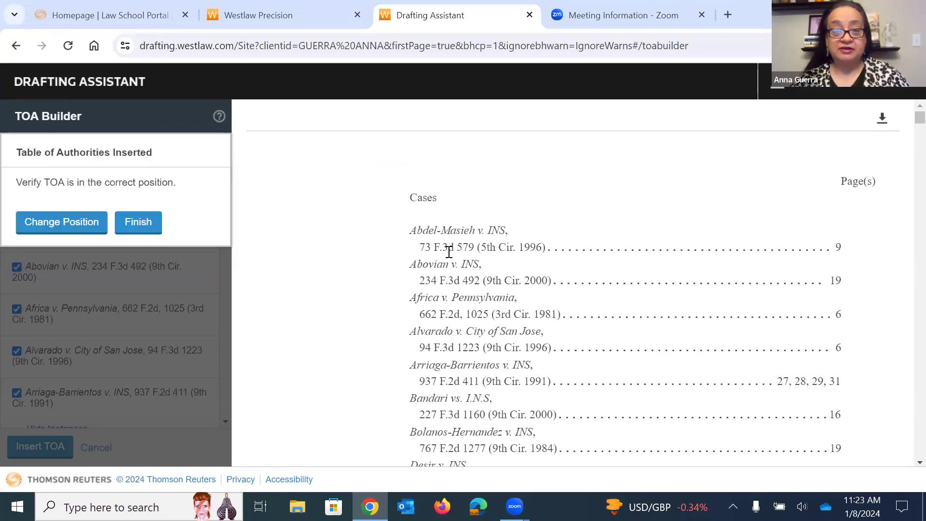
pyautogui.click(139, 228)
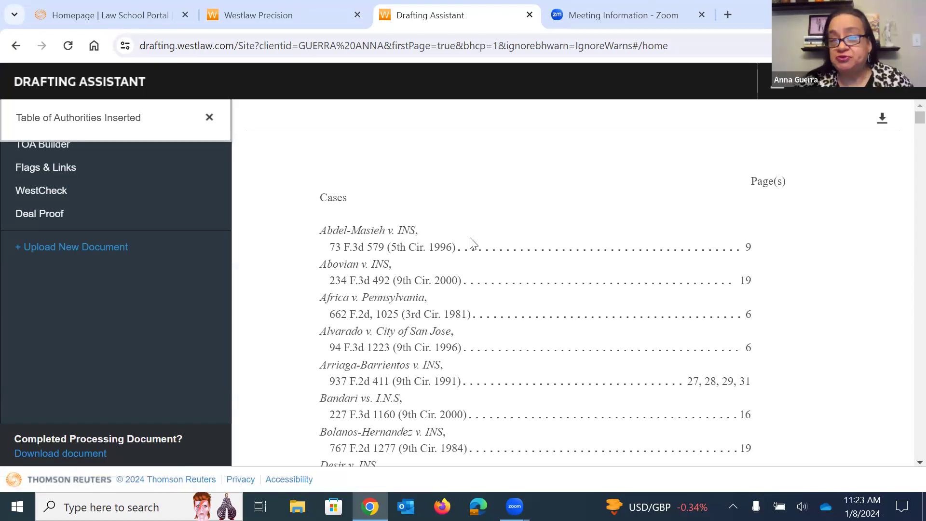
# Scan the Cases list and highlight the incomplete 'In re: Desir, 840 F.2d' entry.
pyautogui.scroll(-3, 474, 242)
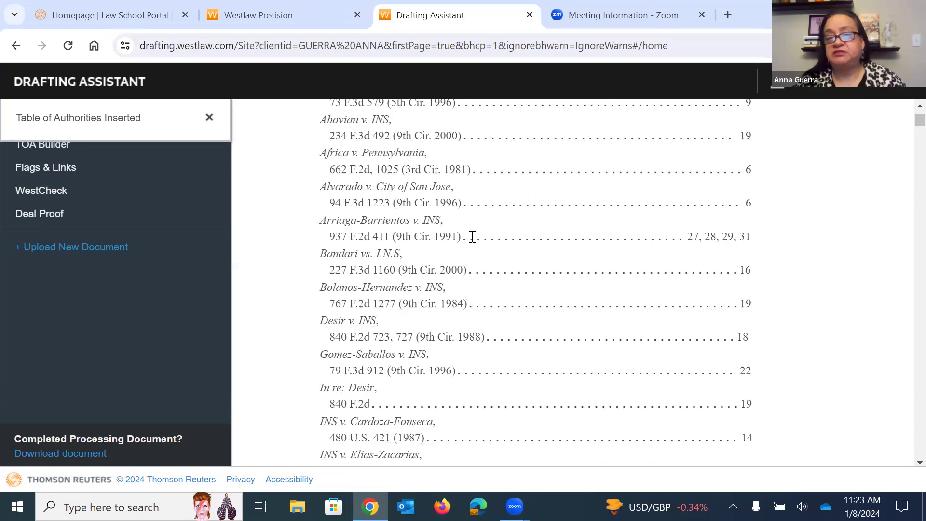
pyautogui.scroll(-2, 472, 237)
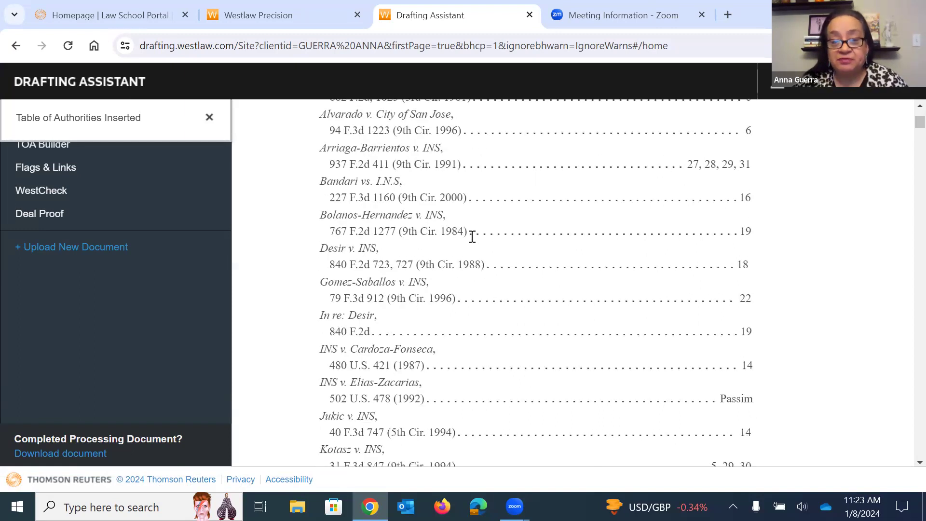
pyautogui.scroll(3, 473, 236)
pyautogui.scroll(-3, 473, 237)
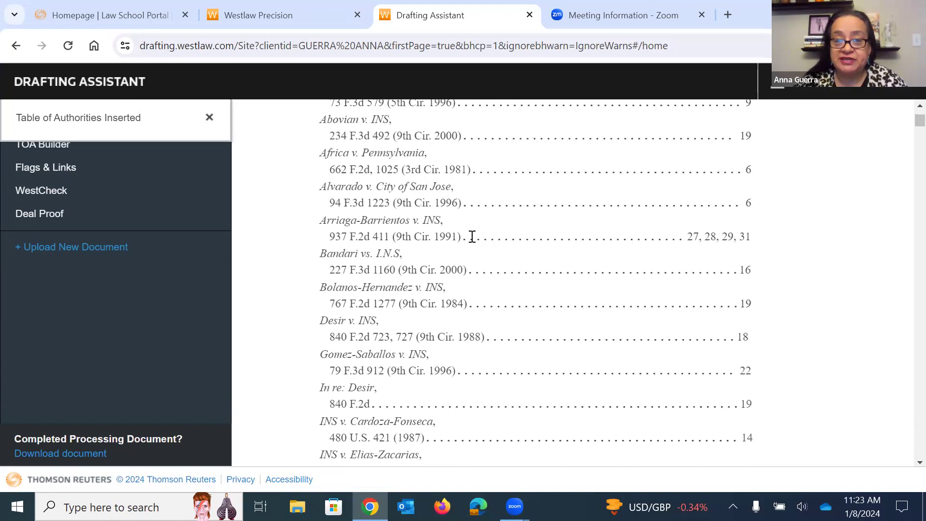
pyautogui.scroll(-2, 472, 236)
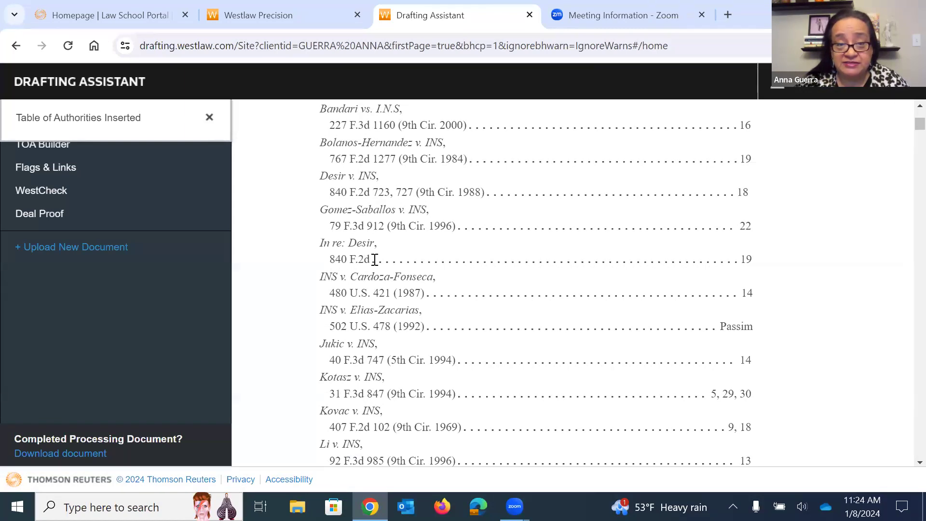
pyautogui.moveTo(376, 259); pyautogui.dragTo(400, 258)
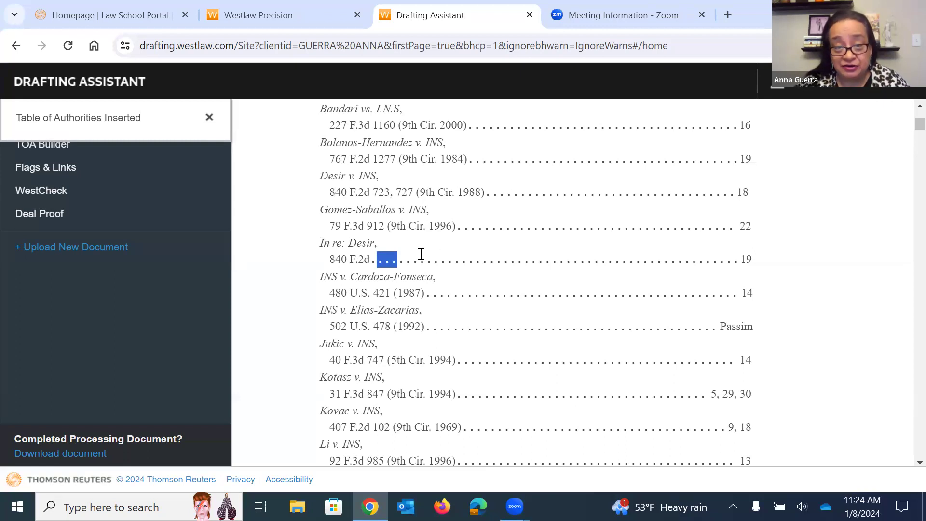
# Scroll on to review the Statutes and Regulations sections with their page references.
pyautogui.scroll(-6, 422, 254)
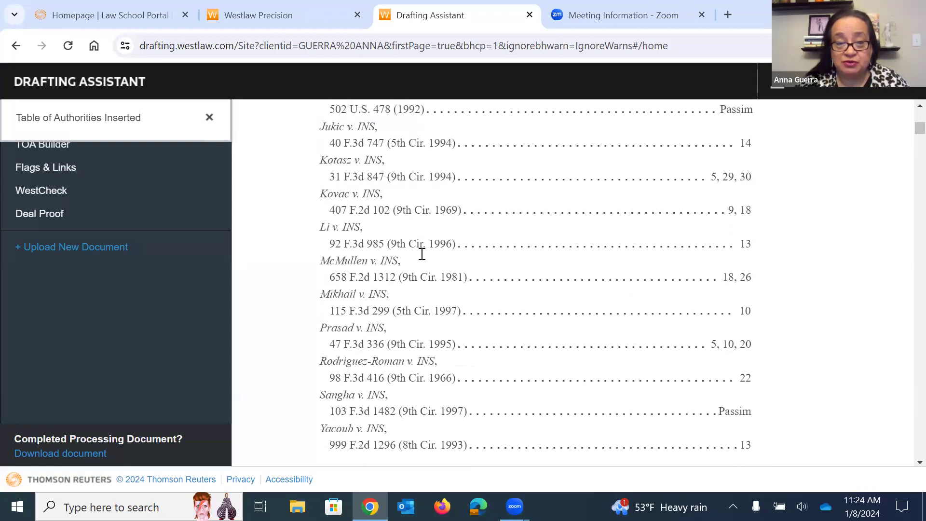
pyautogui.scroll(-2, 424, 259)
pyautogui.scroll(4, 421, 259)
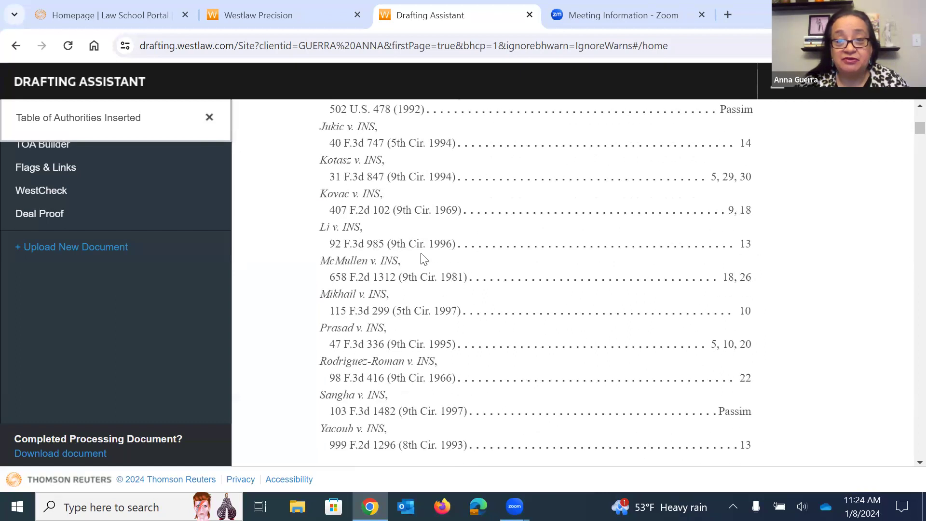
pyautogui.scroll(-9, 420, 259)
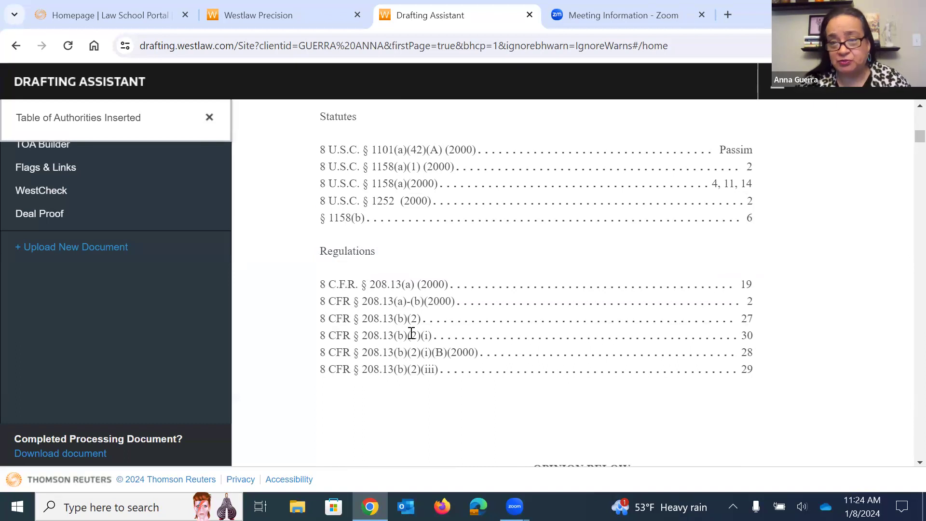
pyautogui.scroll(3, 525, 340)
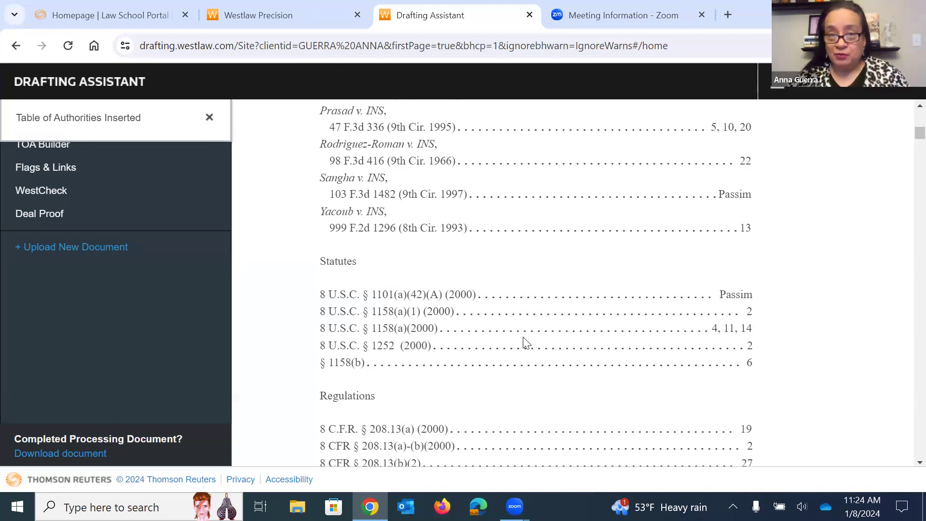
pyautogui.scroll(2, 527, 341)
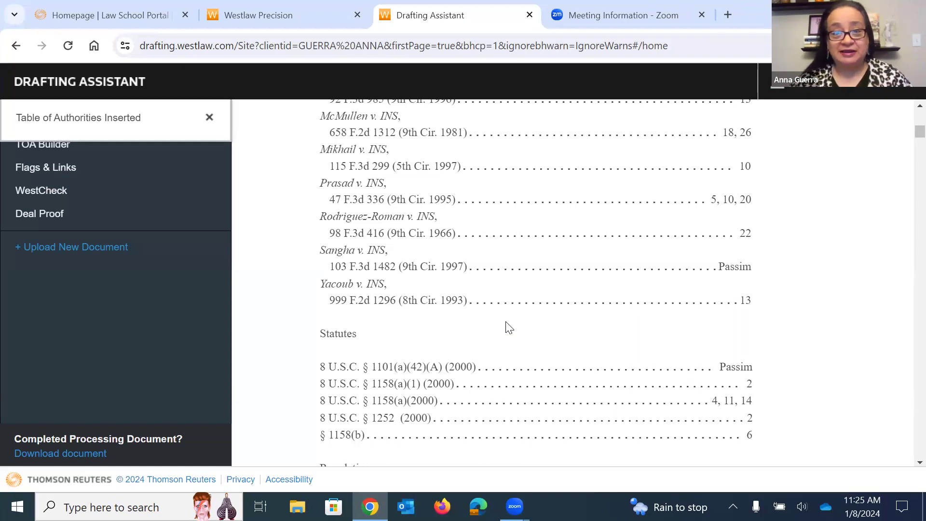
pyautogui.scroll(1, 500, 289)
pyautogui.scroll(2, 501, 289)
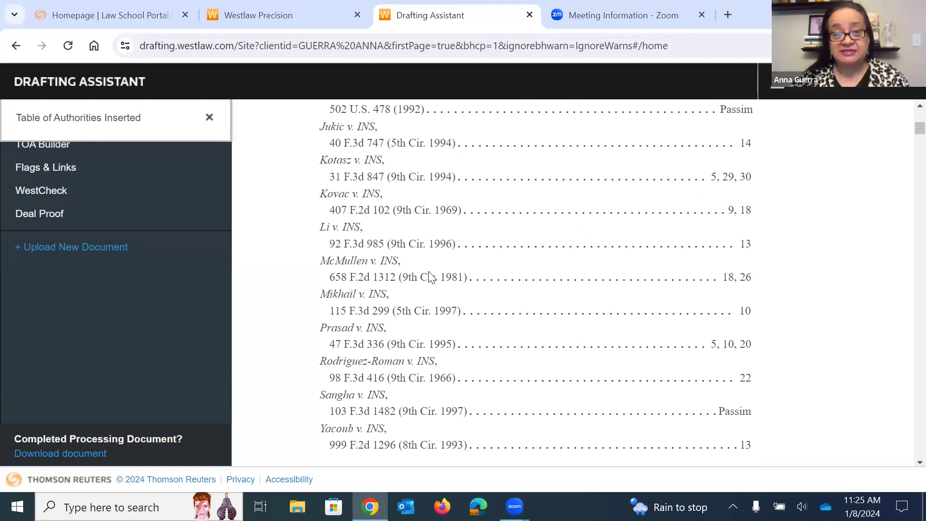
pyautogui.scroll(-1, 430, 270)
pyautogui.scroll(6, 448, 266)
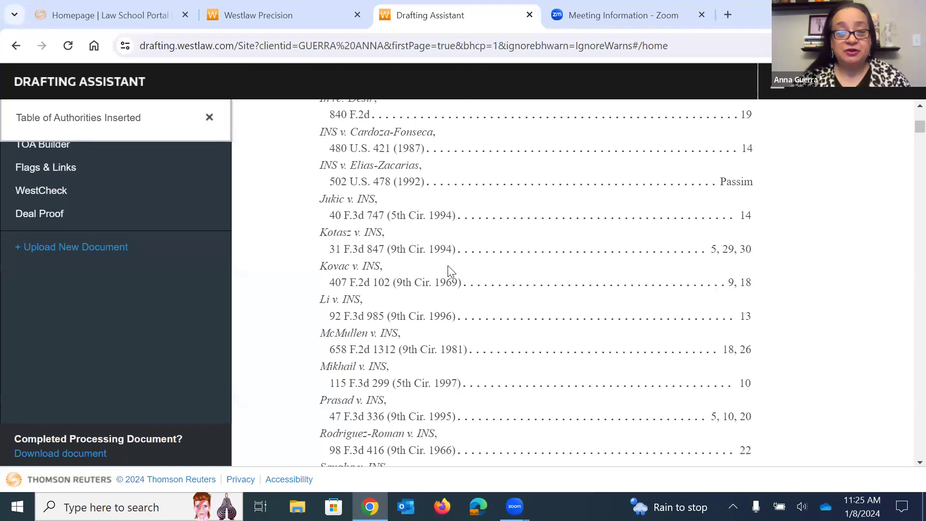
pyautogui.scroll(3, 452, 271)
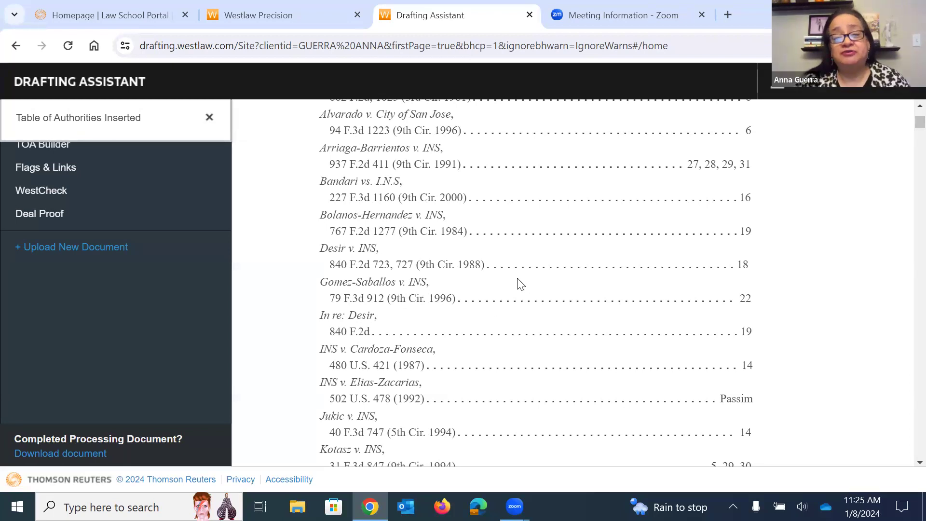
pyautogui.scroll(-1, 521, 283)
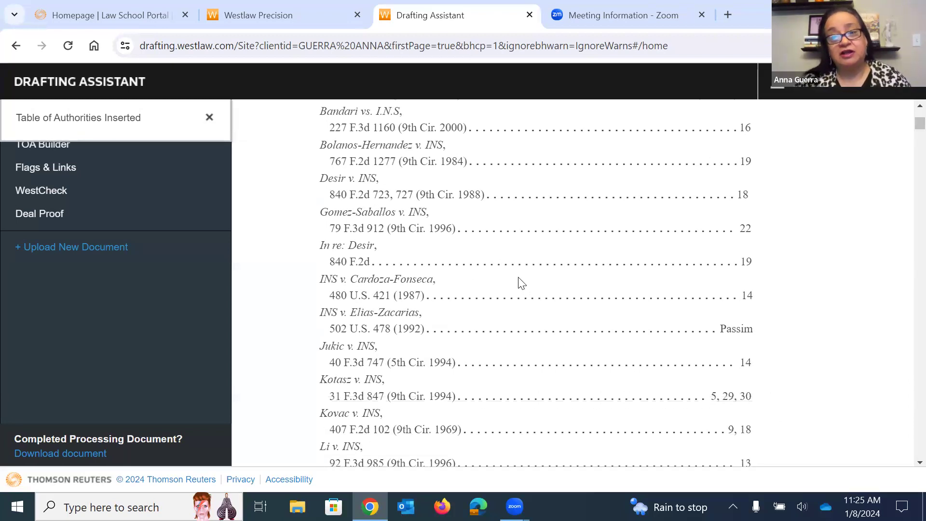
pyautogui.scroll(2, 522, 283)
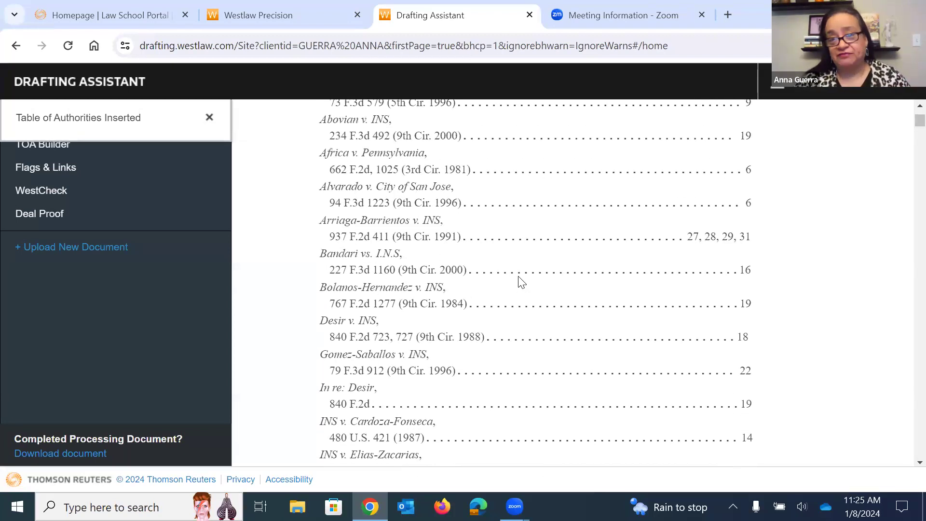
pyautogui.scroll(-1, 522, 283)
pyautogui.scroll(3, 521, 283)
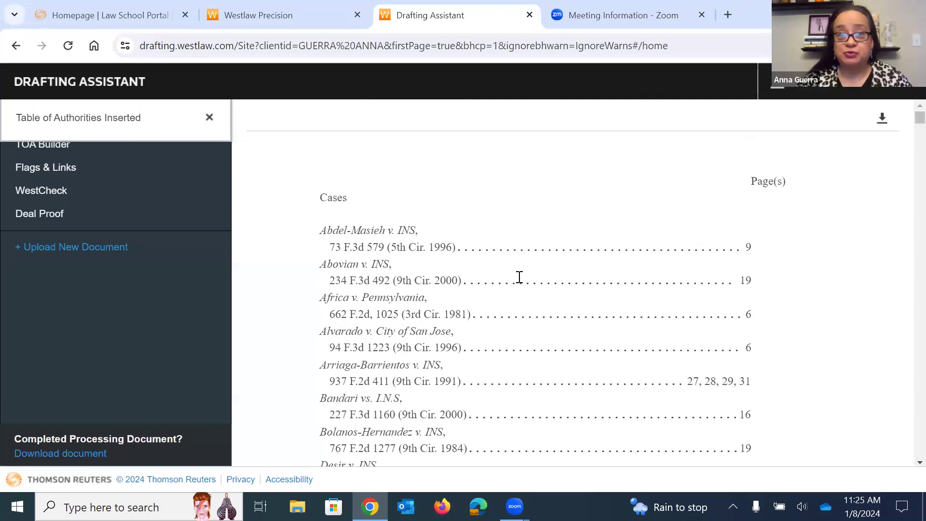
pyautogui.scroll(-3, 520, 280)
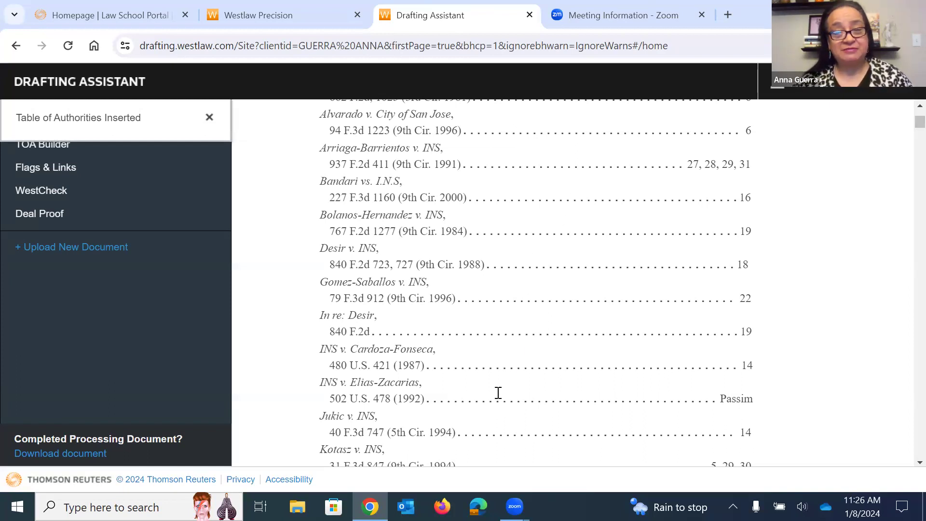
# Switch back to the 'Homepage | Law School Portal' tab.
pyautogui.click(135, 18)
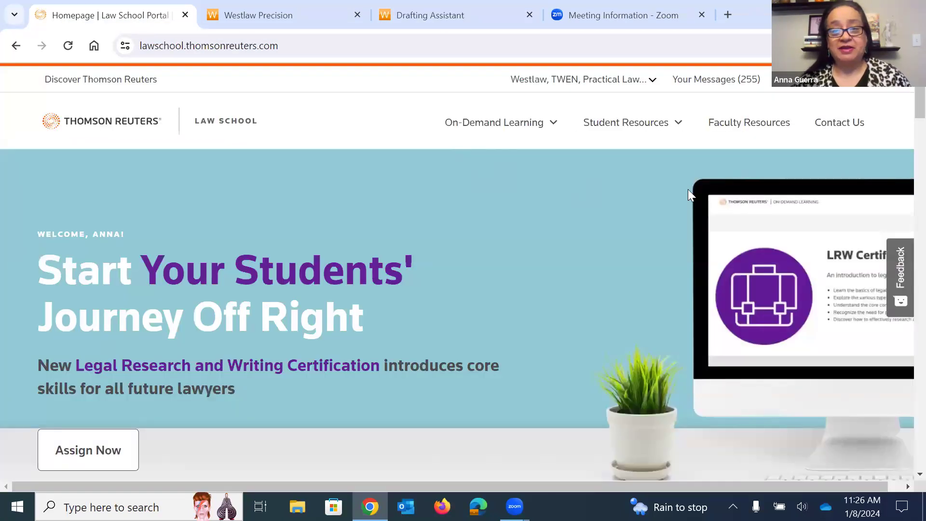